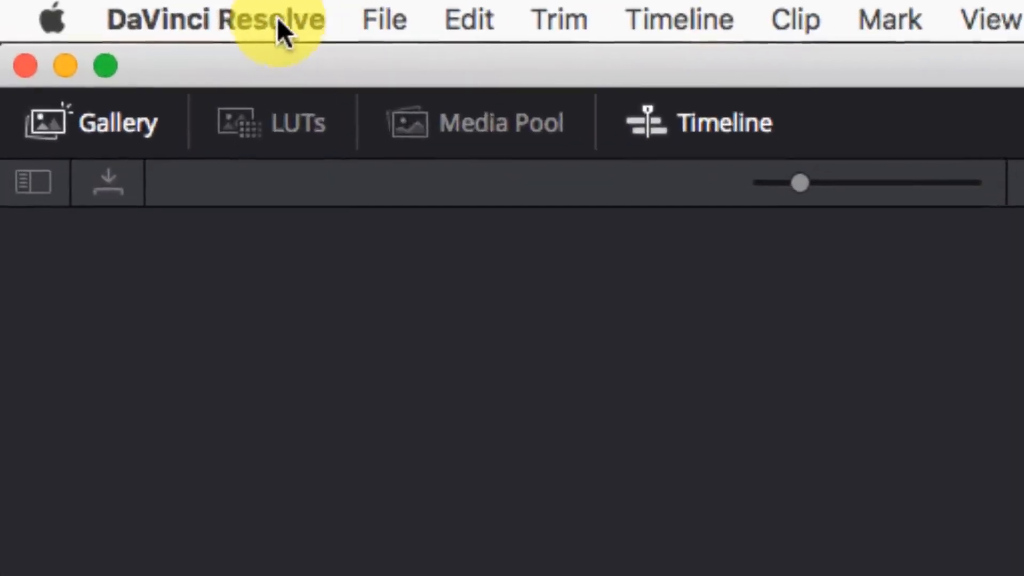
# Open the user preferences and look through the interface language choices, keeping English.
pyautogui.click(73, 7)
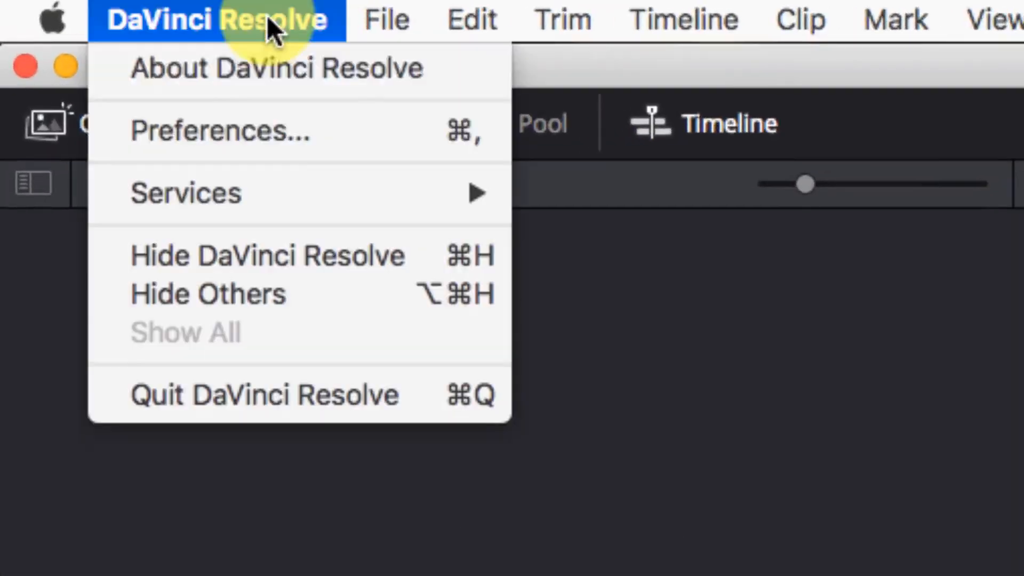
pyautogui.click(282, 131)
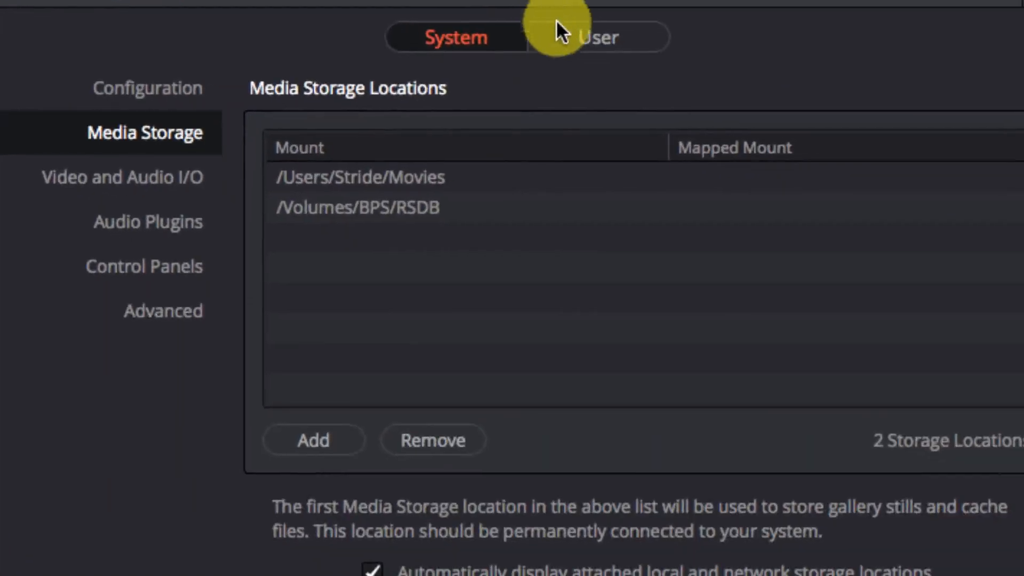
pyautogui.click(567, 42)
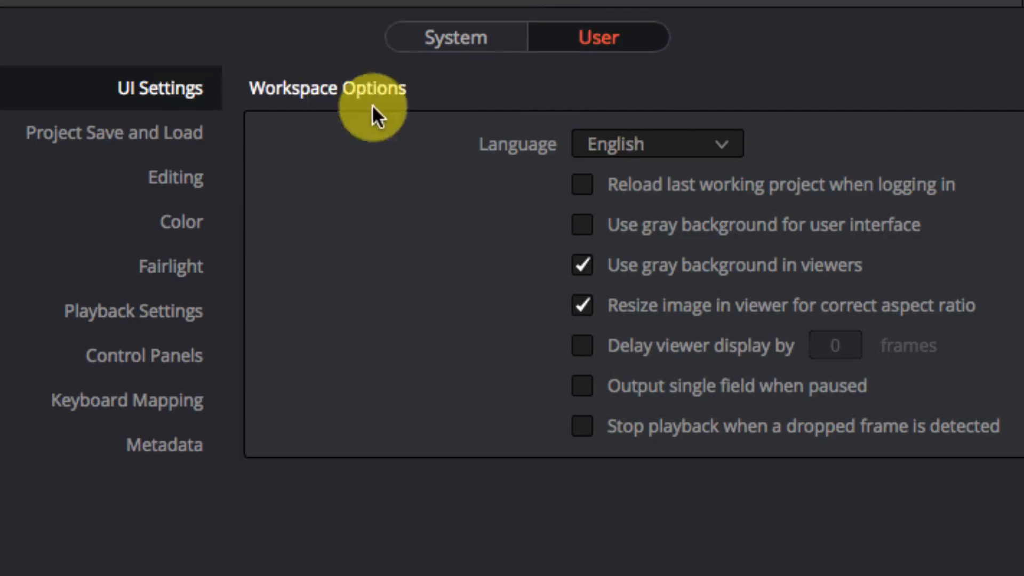
pyautogui.click(632, 146)
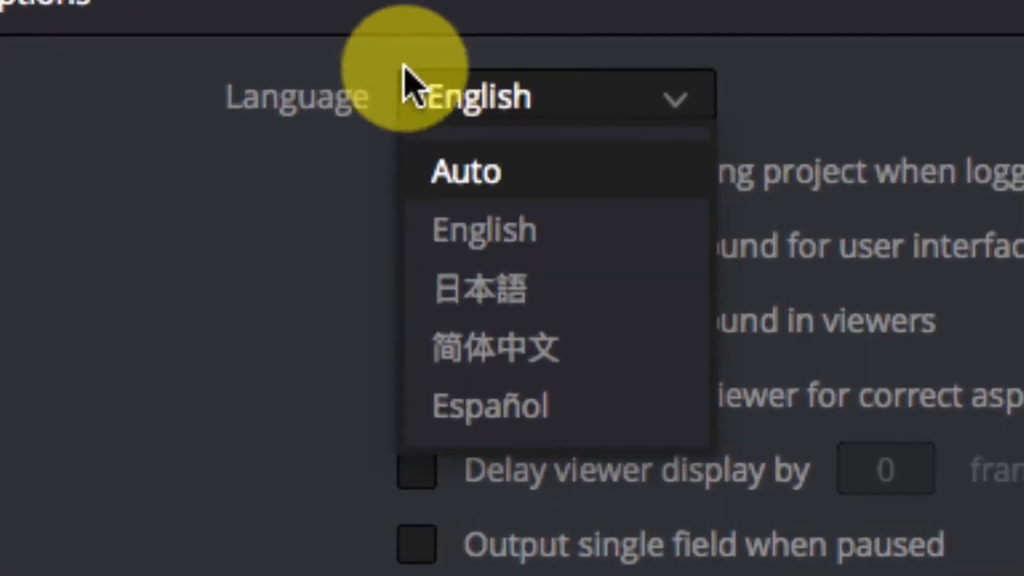
pyautogui.click(404, 75)
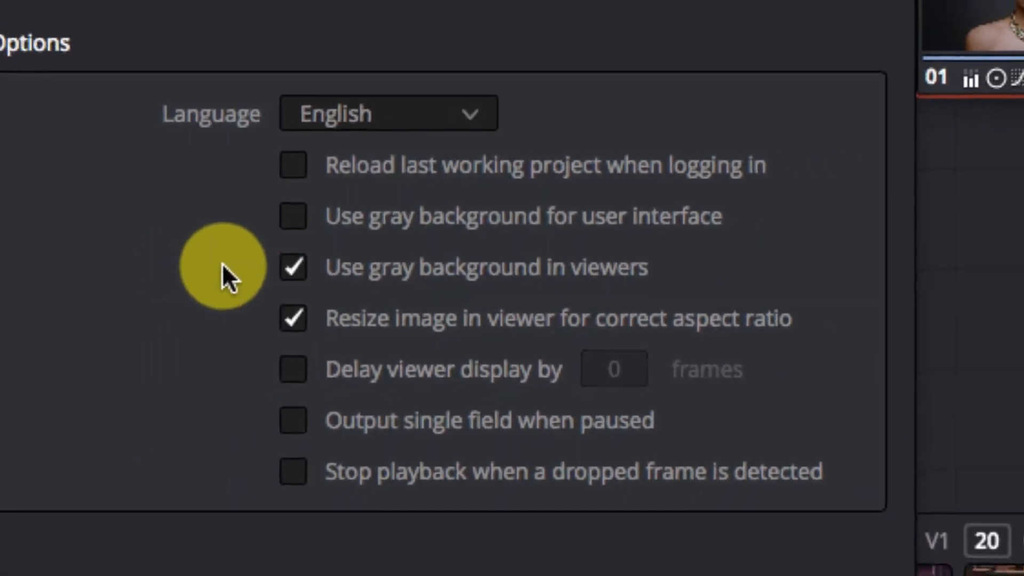
# Review the Project Save and Load, Editing, Color, Fairlight, Playback Settings and Control Panels pages of the user preferences.
pyautogui.click(139, 115)
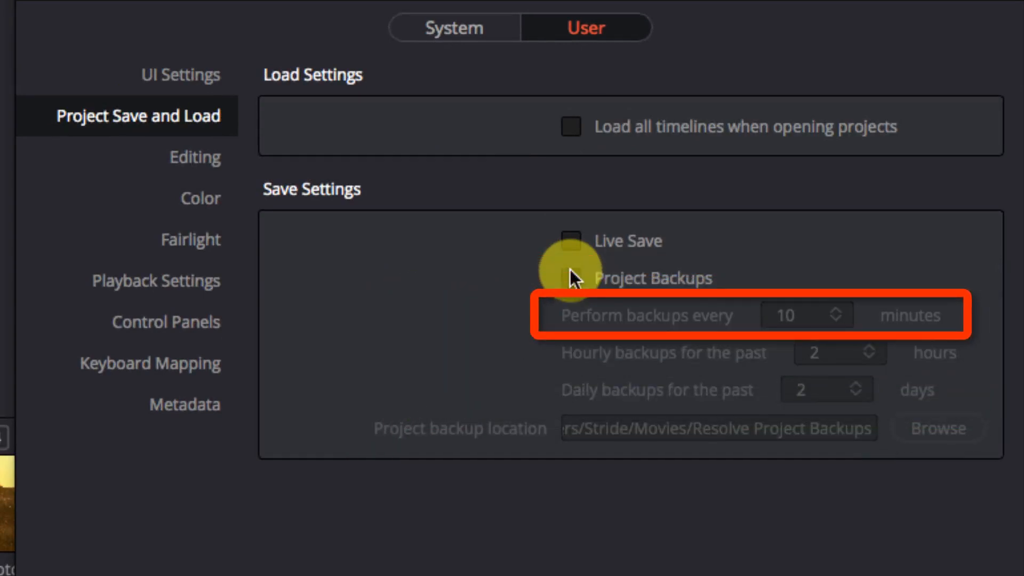
pyautogui.click(167, 159)
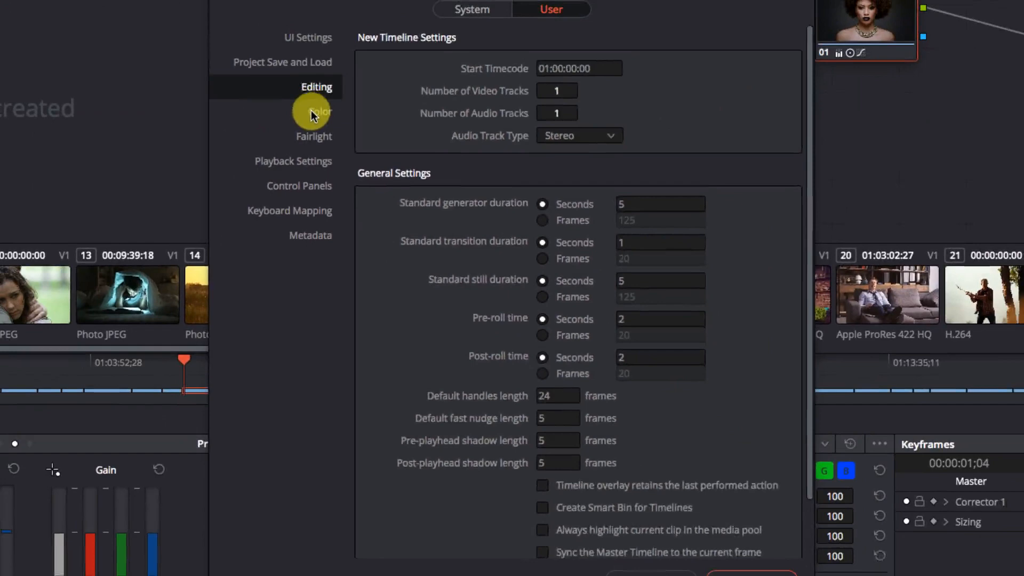
pyautogui.click(315, 113)
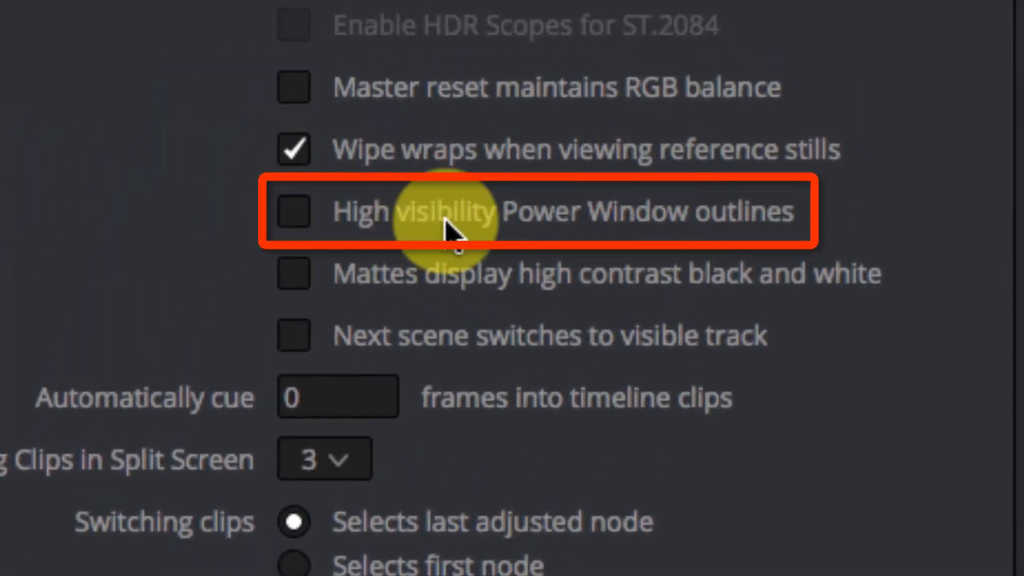
pyautogui.click(206, 152)
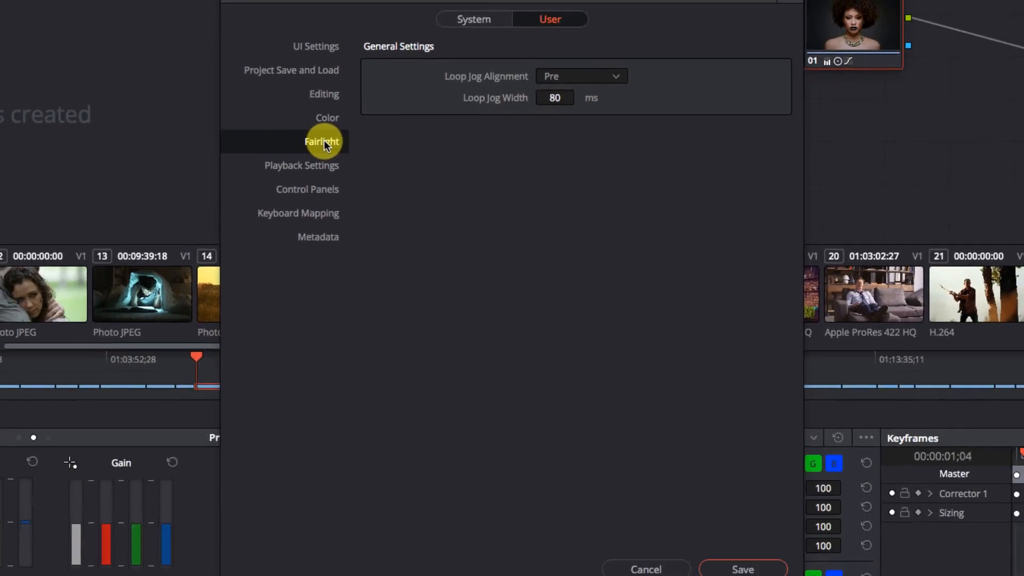
pyautogui.click(320, 166)
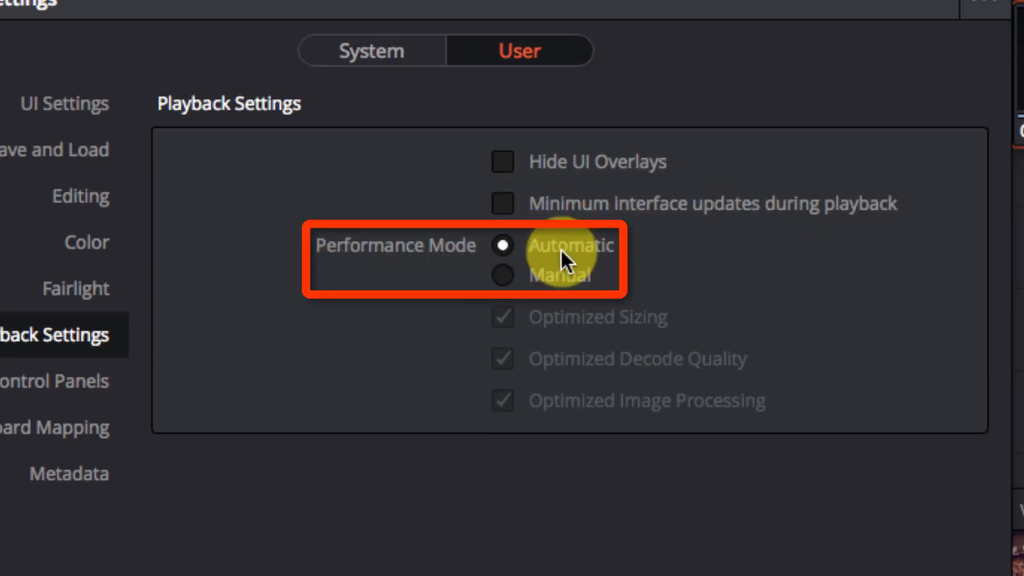
pyautogui.click(56, 381)
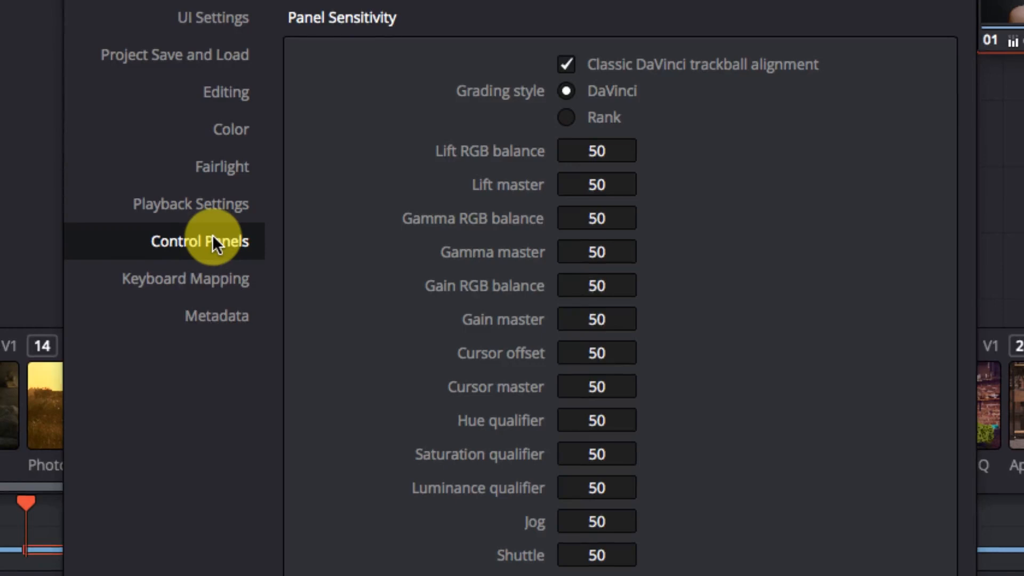
# Set the keyboard mapping preset to Apple Final Cut Pro X in the user preferences.
pyautogui.click(232, 285)
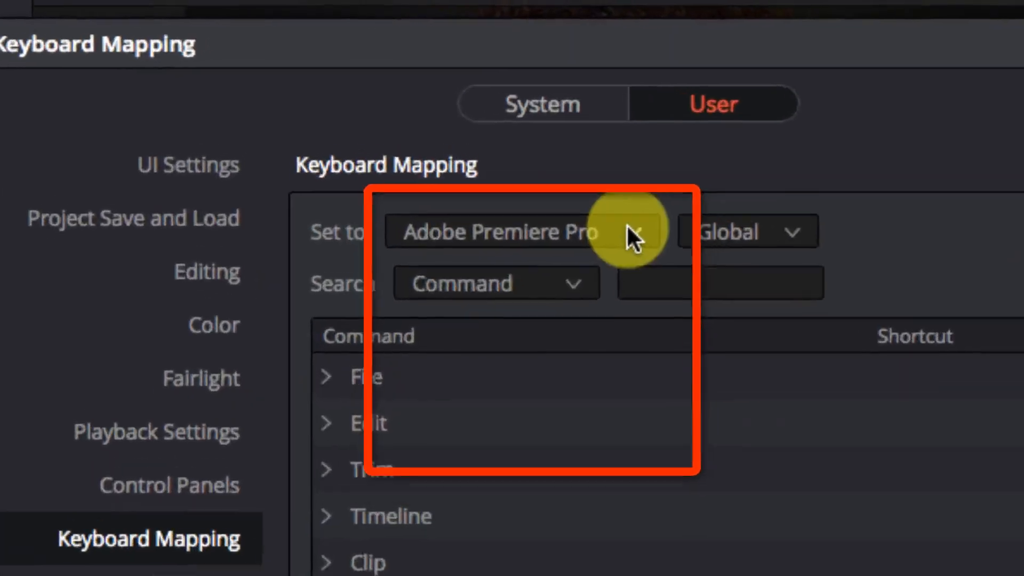
pyautogui.click(514, 91)
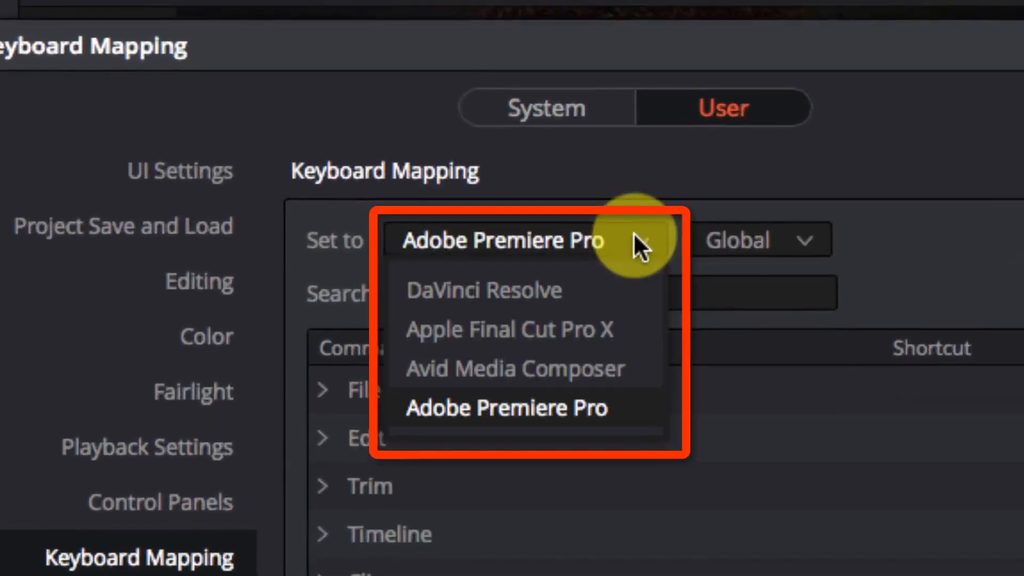
pyautogui.click(600, 315)
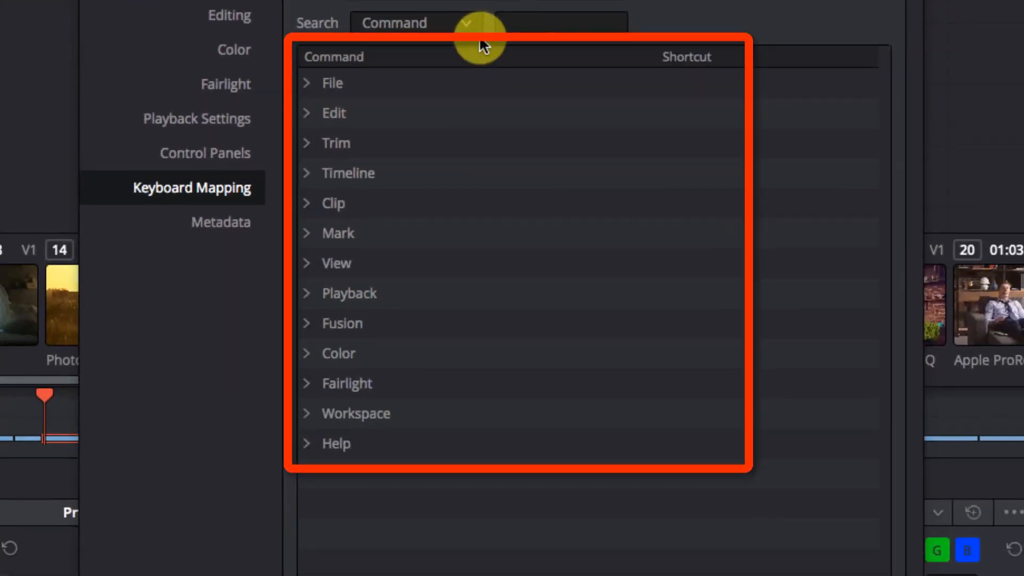
pyautogui.click(402, 0)
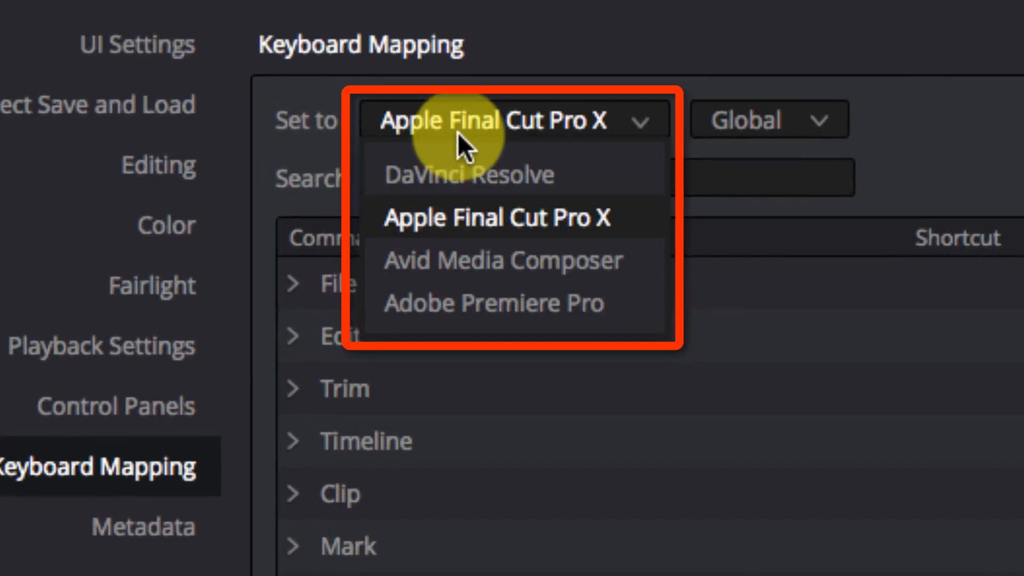
pyautogui.click(800, 131)
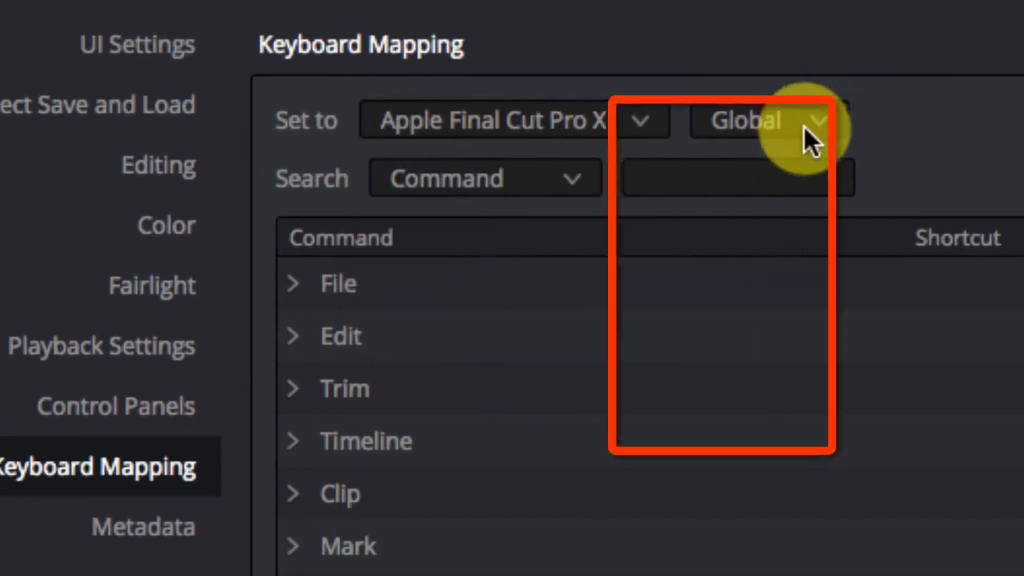
# View the keyboard mapping commands for the Color and Edit pages, and return the scope to Global.
pyautogui.click(792, 130)
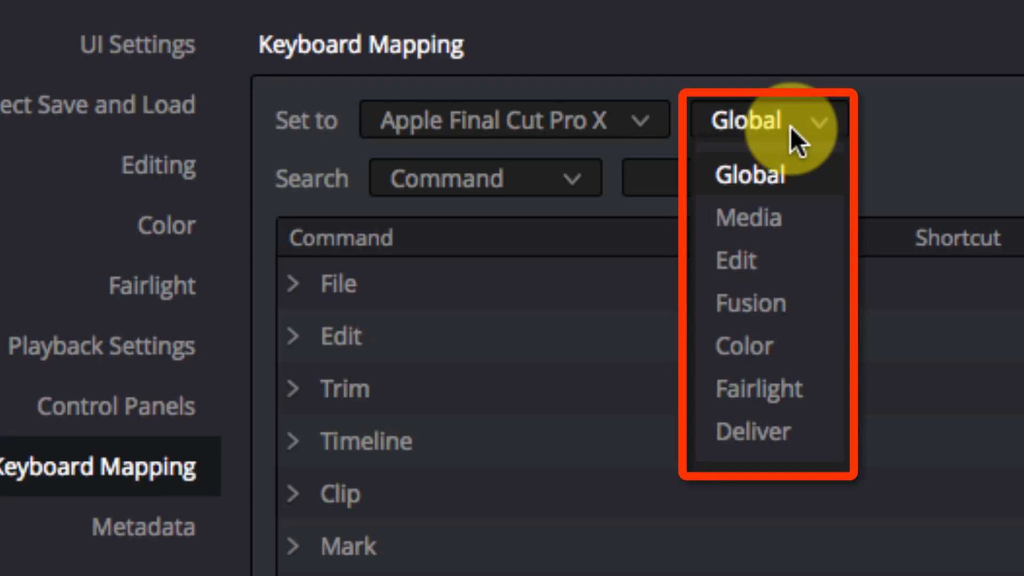
pyautogui.click(774, 346)
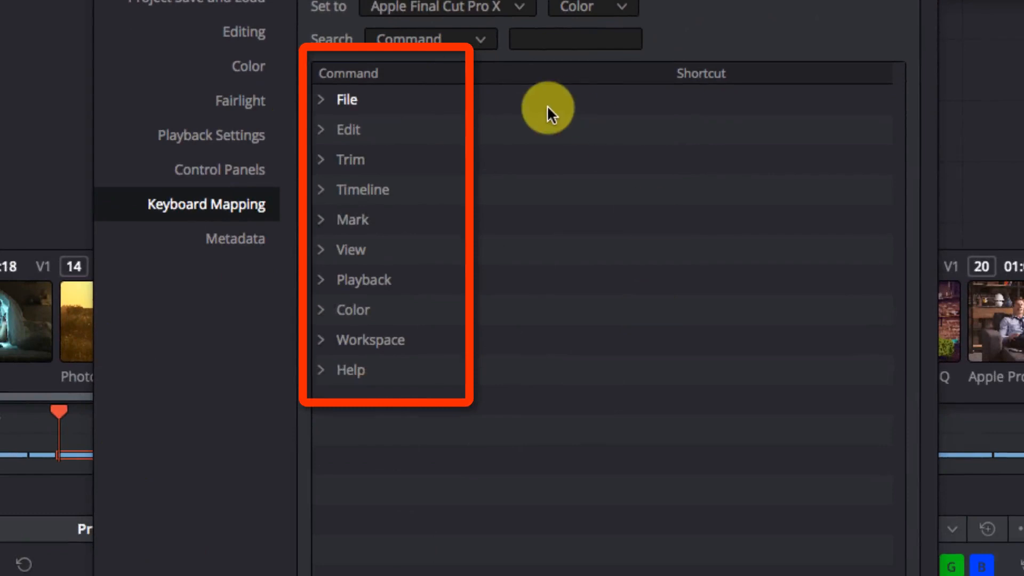
pyautogui.click(592, 7)
pyautogui.click(610, 92)
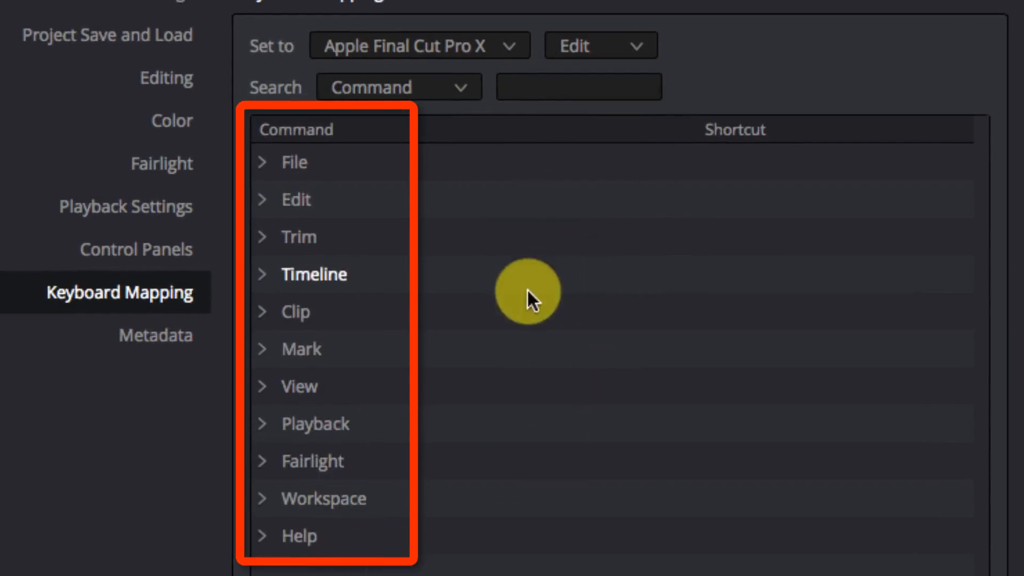
pyautogui.click(601, 46)
pyautogui.click(619, 80)
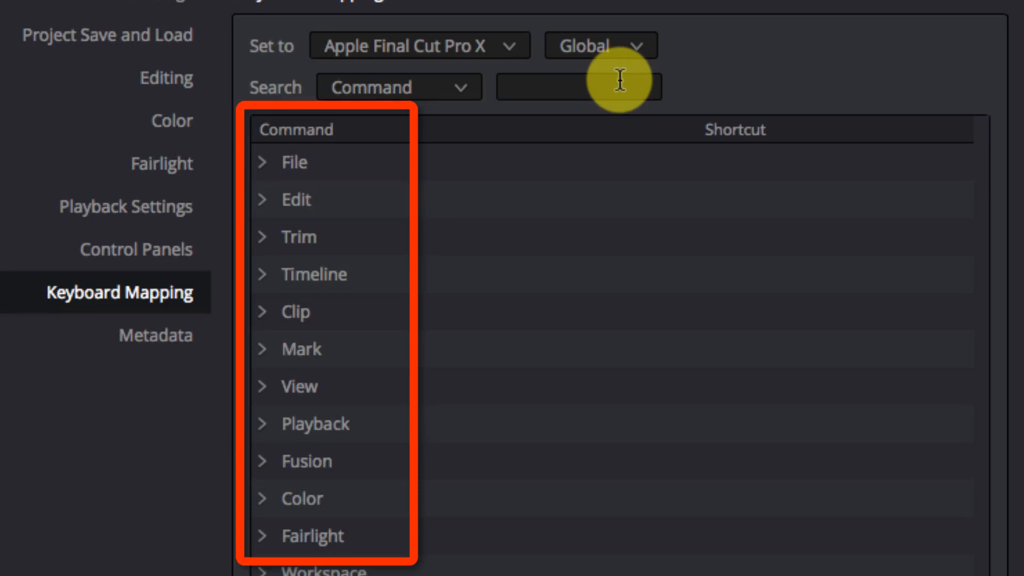
# Find the Ripple Delete command by searching for "ripple" and assign 8 as its shortcut.
pyautogui.click(620, 80)
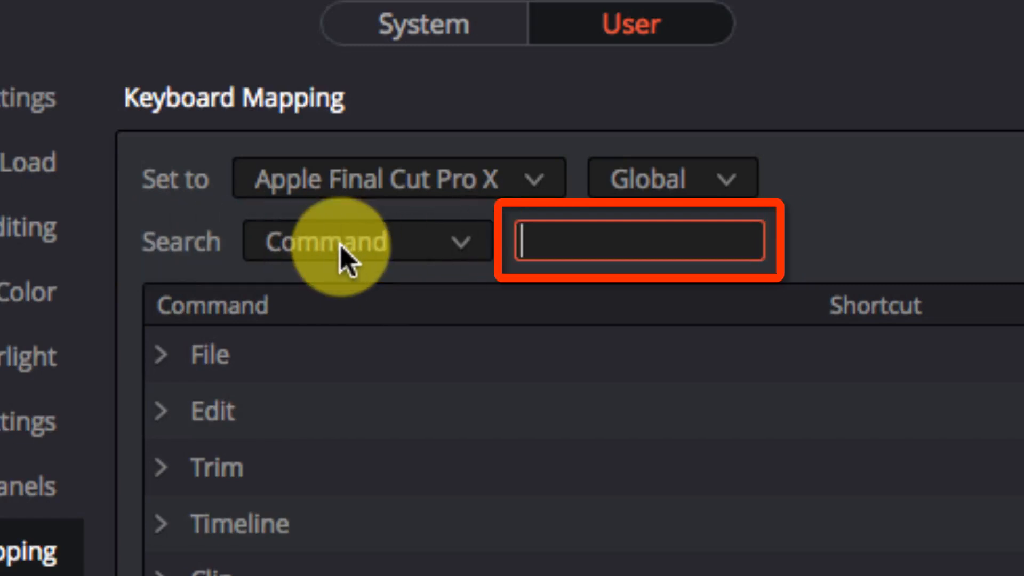
pyautogui.write('ripple')
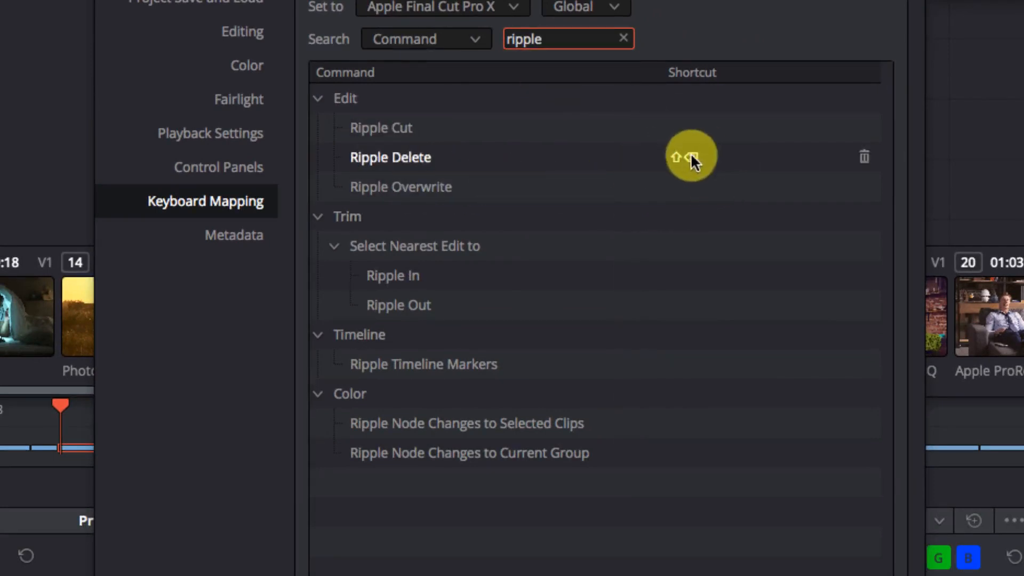
pyautogui.click(522, 273)
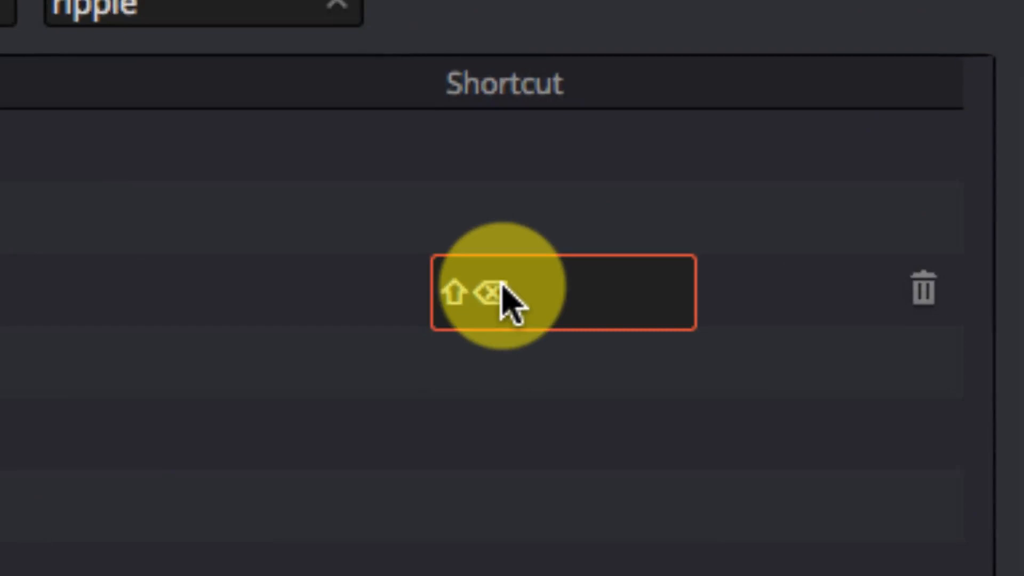
pyautogui.press('8')
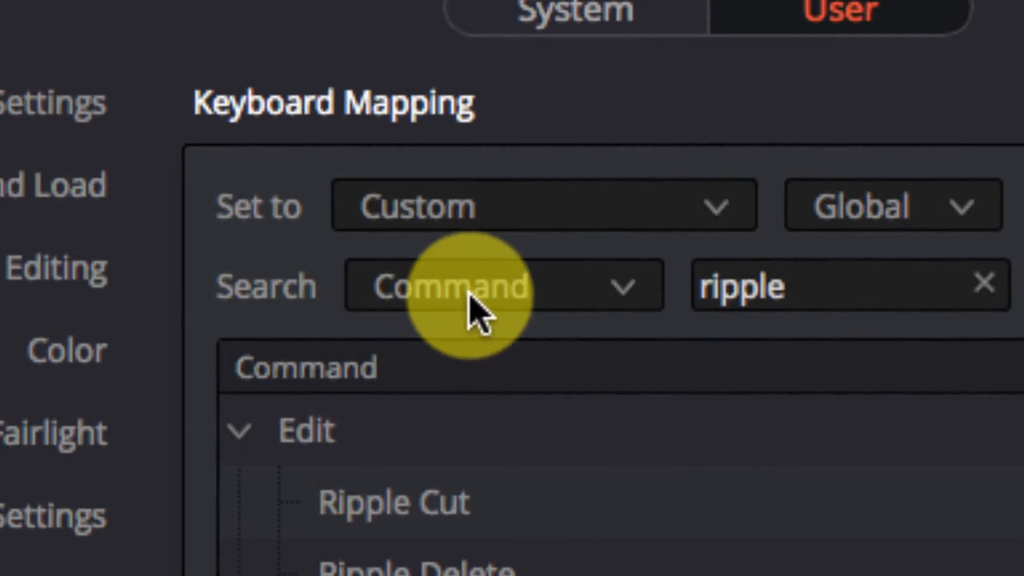
# Switch the keyboard mapping search from command to shortcut and search for the shortcut 8.
pyautogui.click(471, 292)
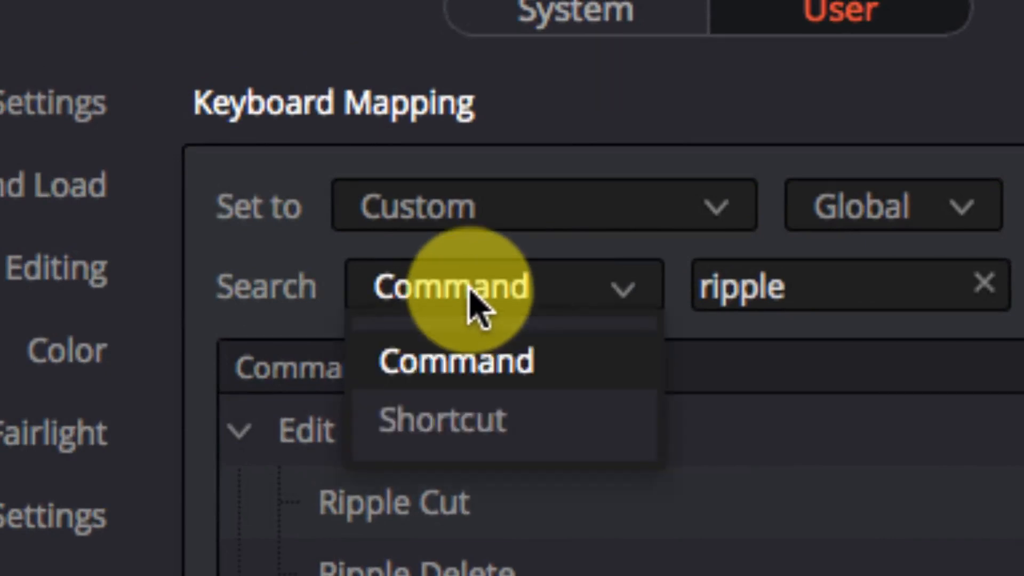
pyautogui.click(485, 402)
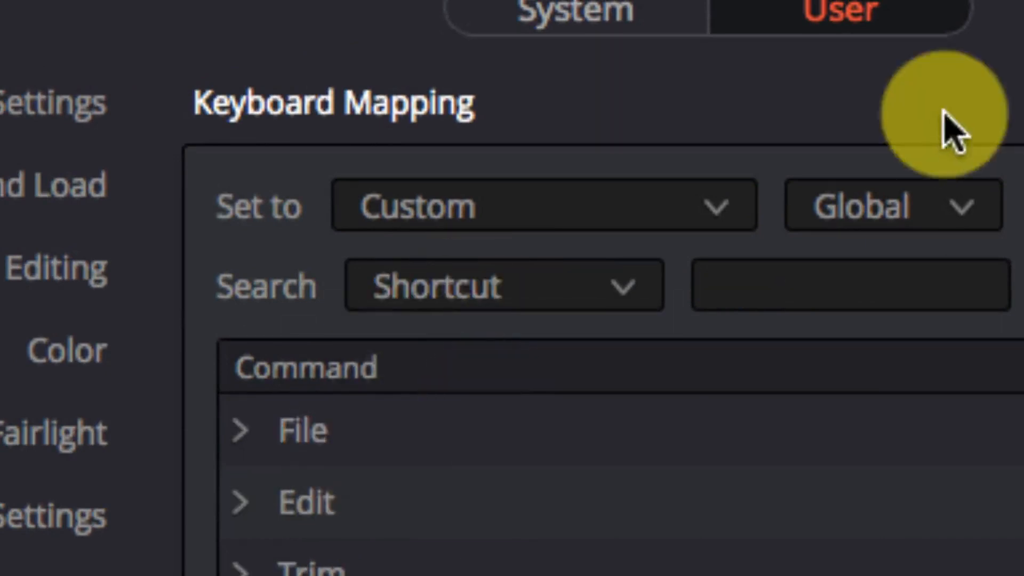
pyautogui.click(864, 286)
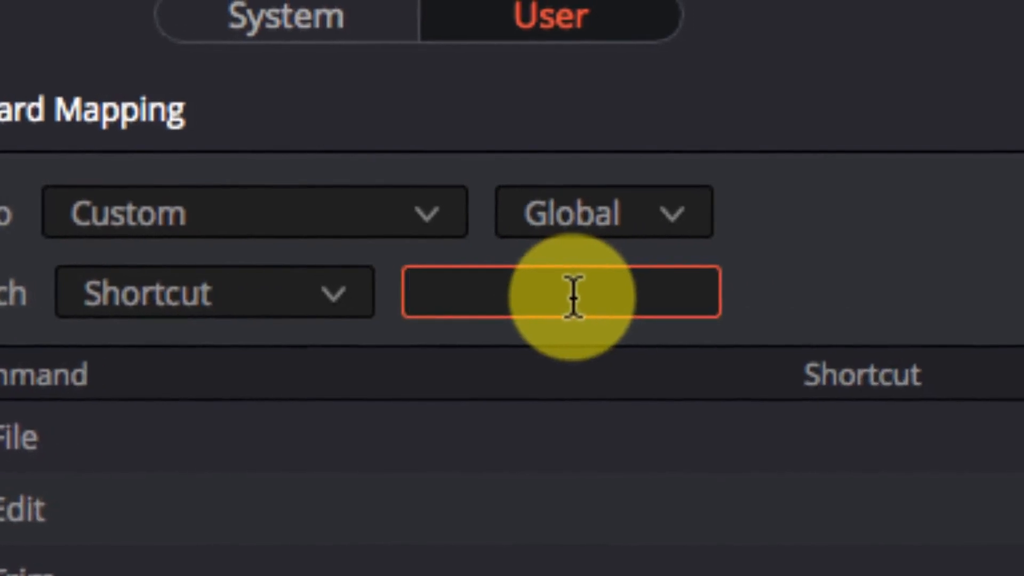
pyautogui.write('8')
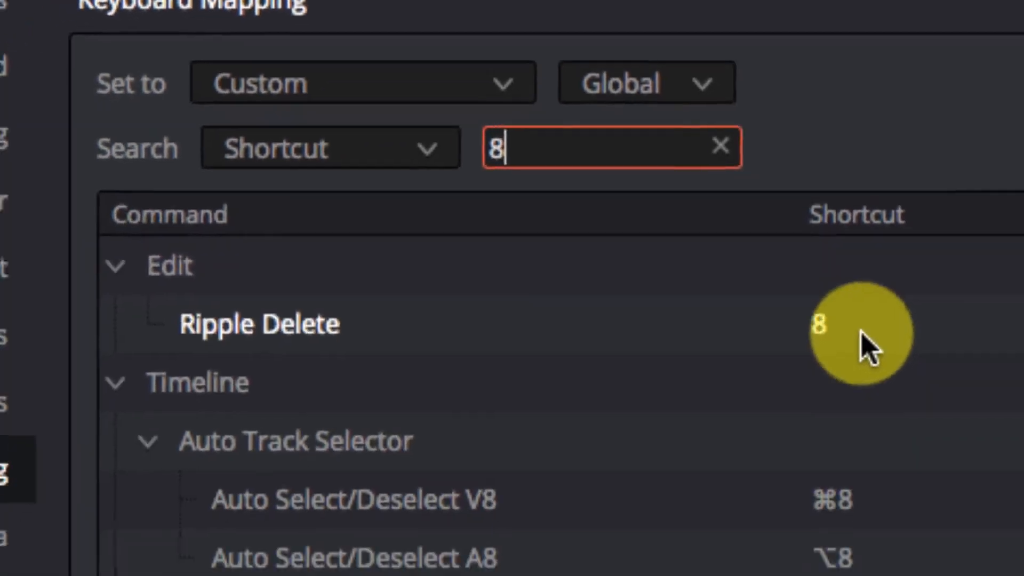